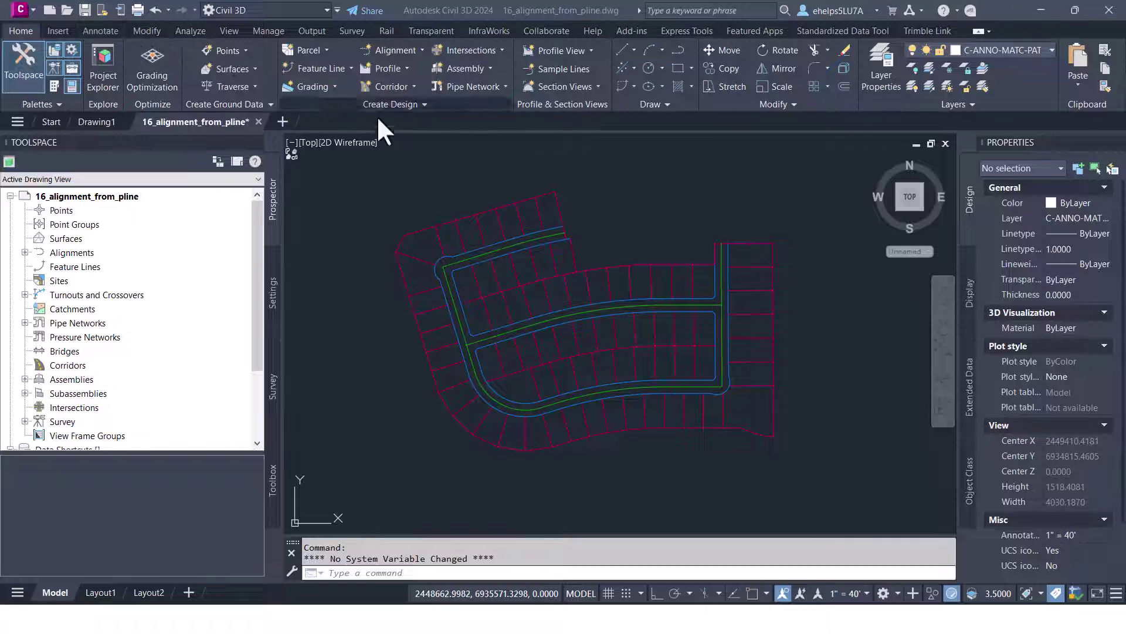
Step: Start Create Alignment from Objects and select the green middle road polyline as the source
left_click(419, 46)
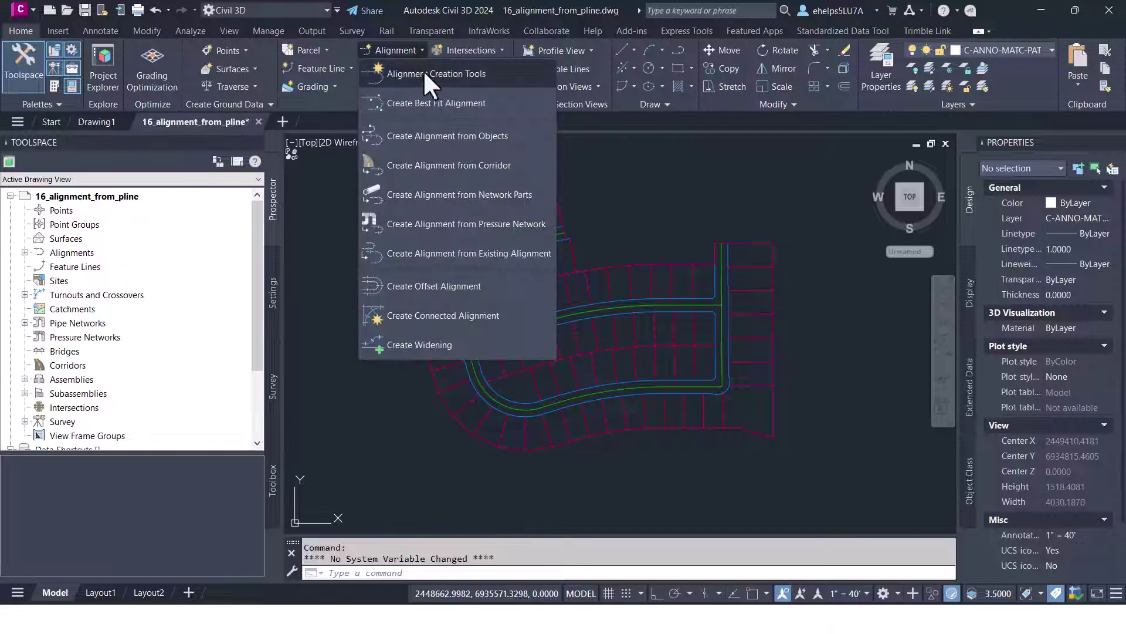
left_click(450, 135)
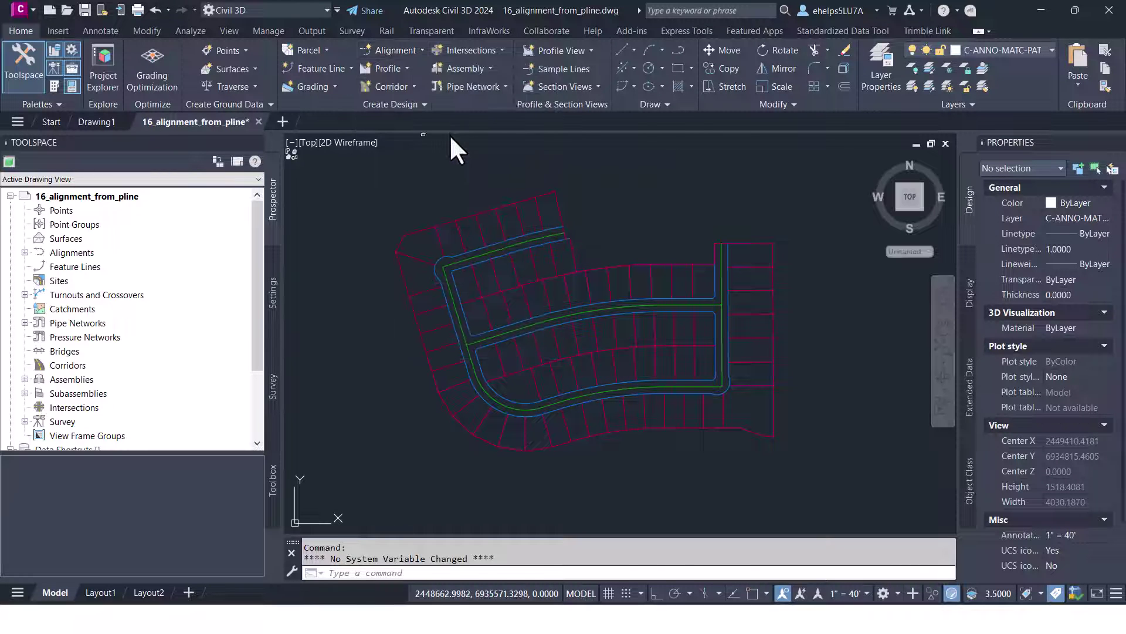
left_click(699, 303)
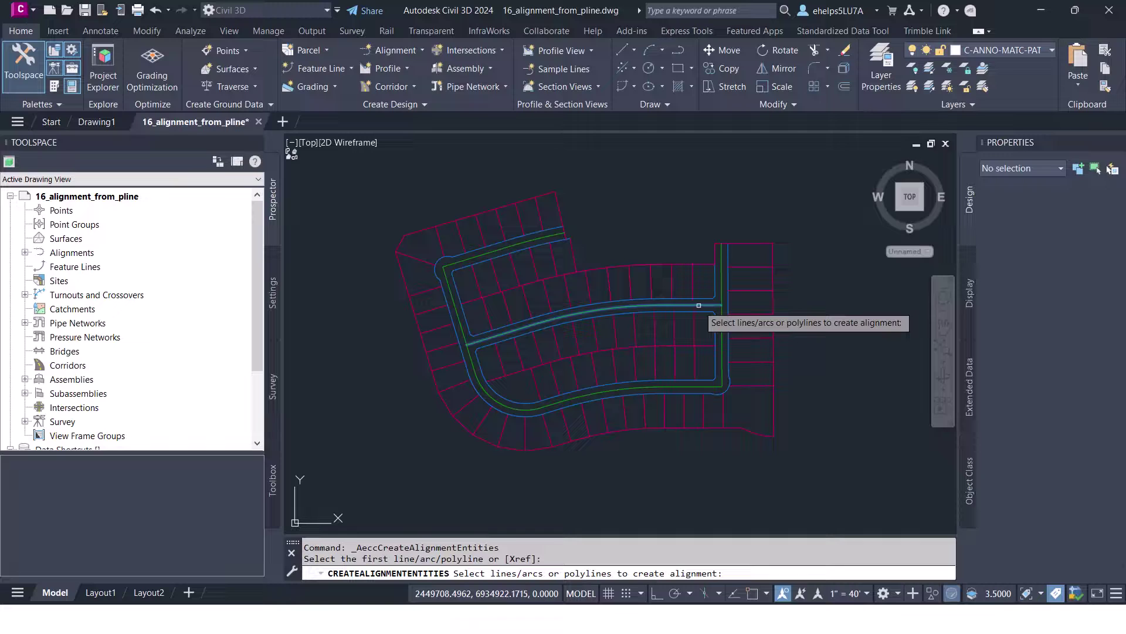
key("Return")
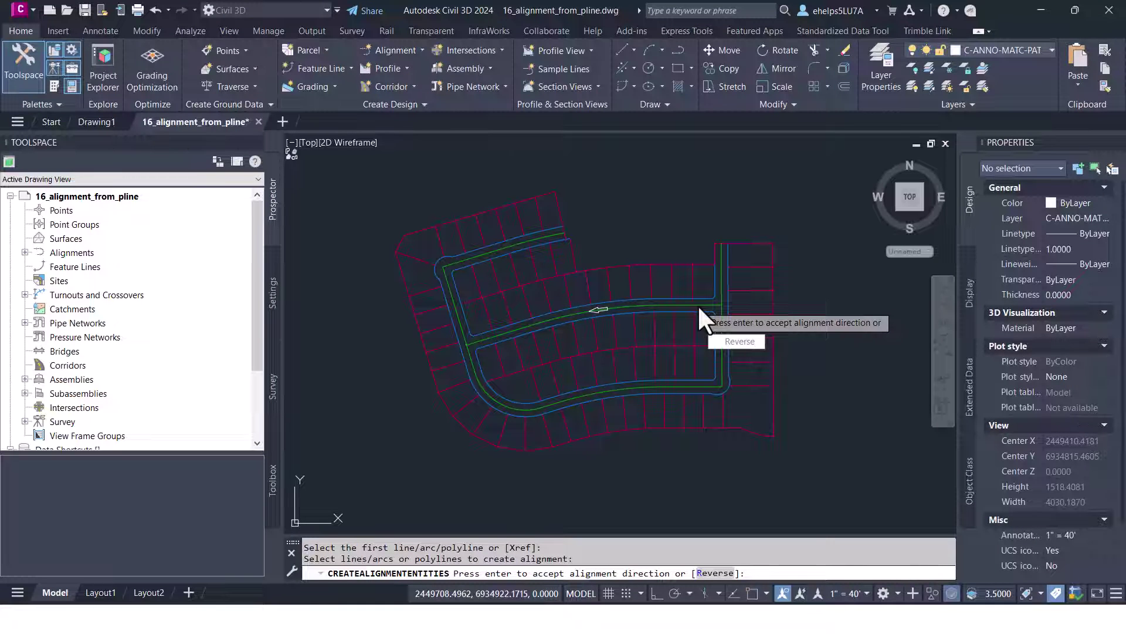
Step: Reverse the alignment direction and name the alignment 'Middle Road'
left_click(730, 342)
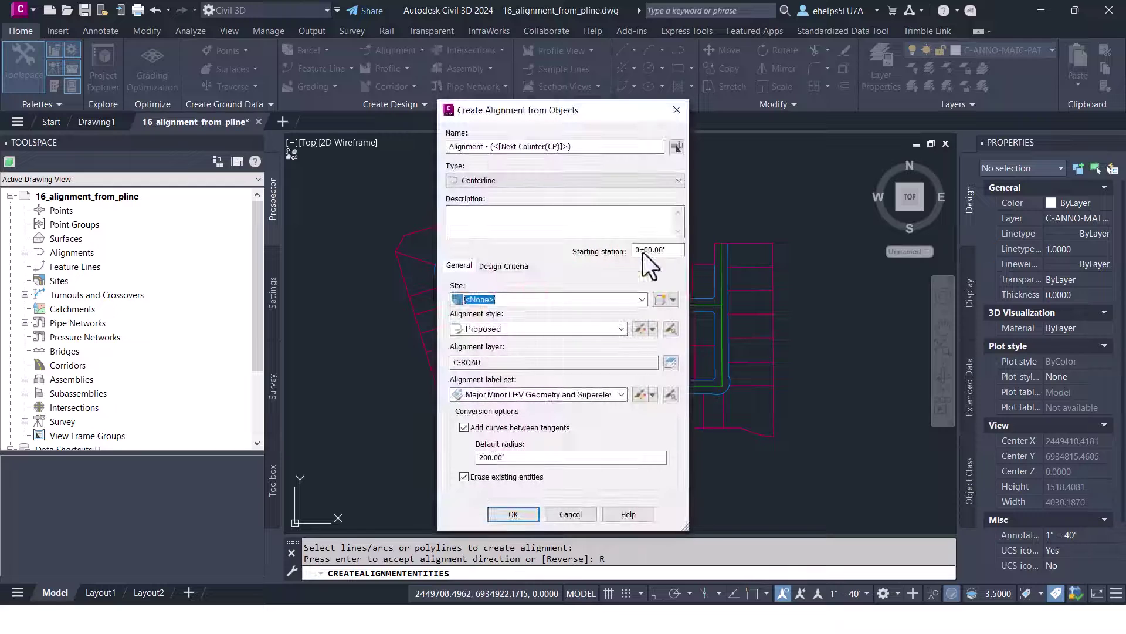
mouse_move(556, 109)
left_mouse_down()
mouse_move(539, 121)
mouse_move(303, 114)
left_mouse_up()
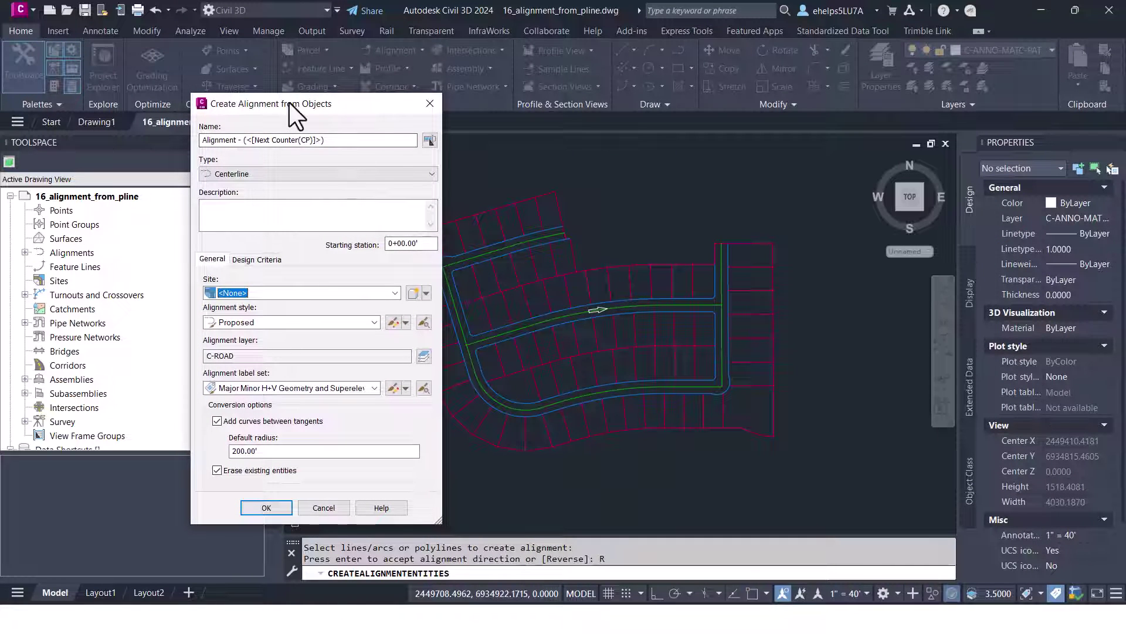
left_click_drag(290, 103, 519, 89)
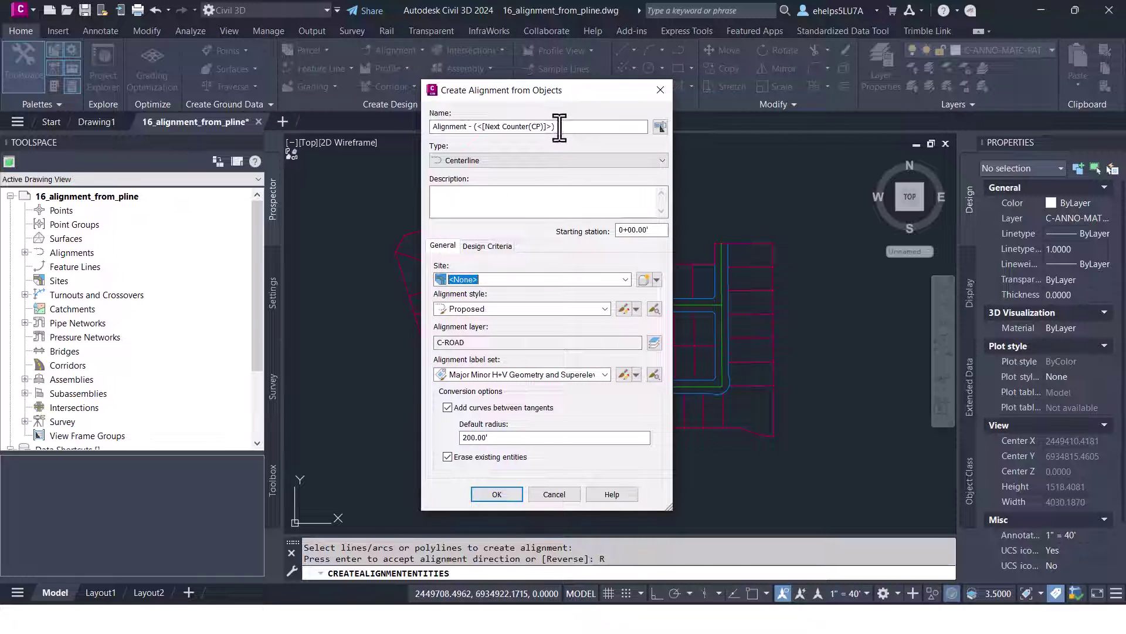
left_click_drag(557, 126, 339, 136)
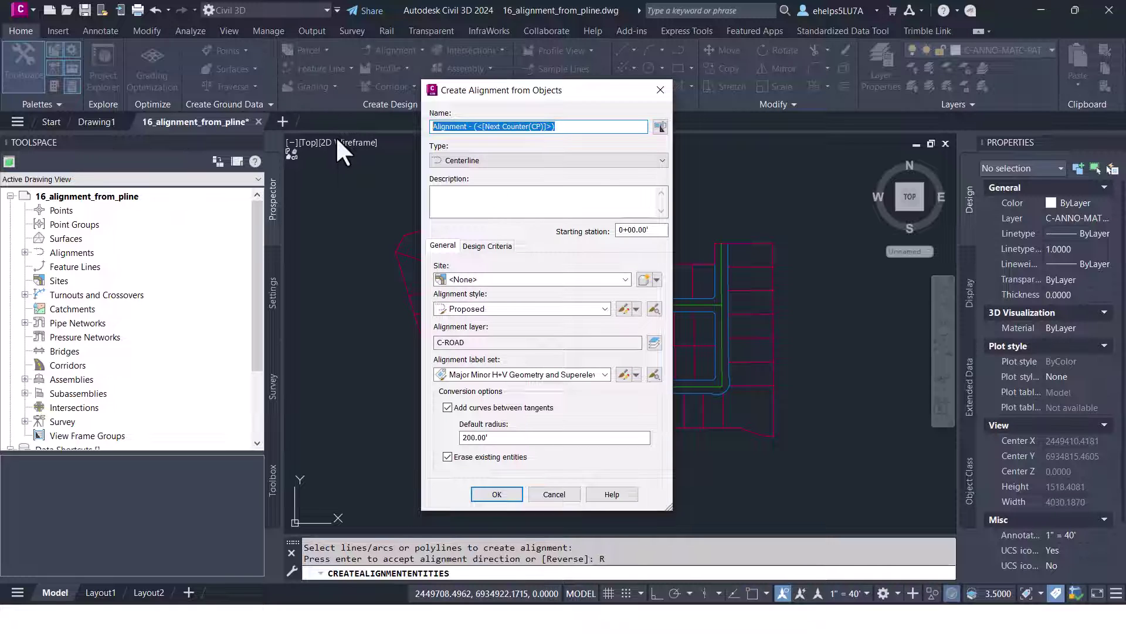
type("Midd")
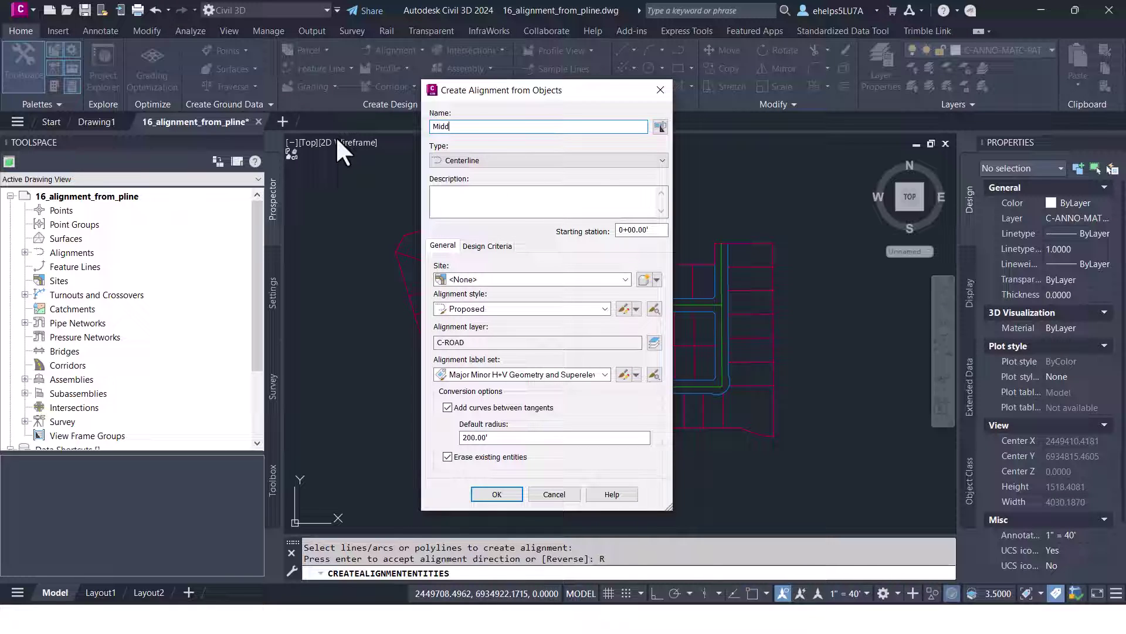
type("le Road")
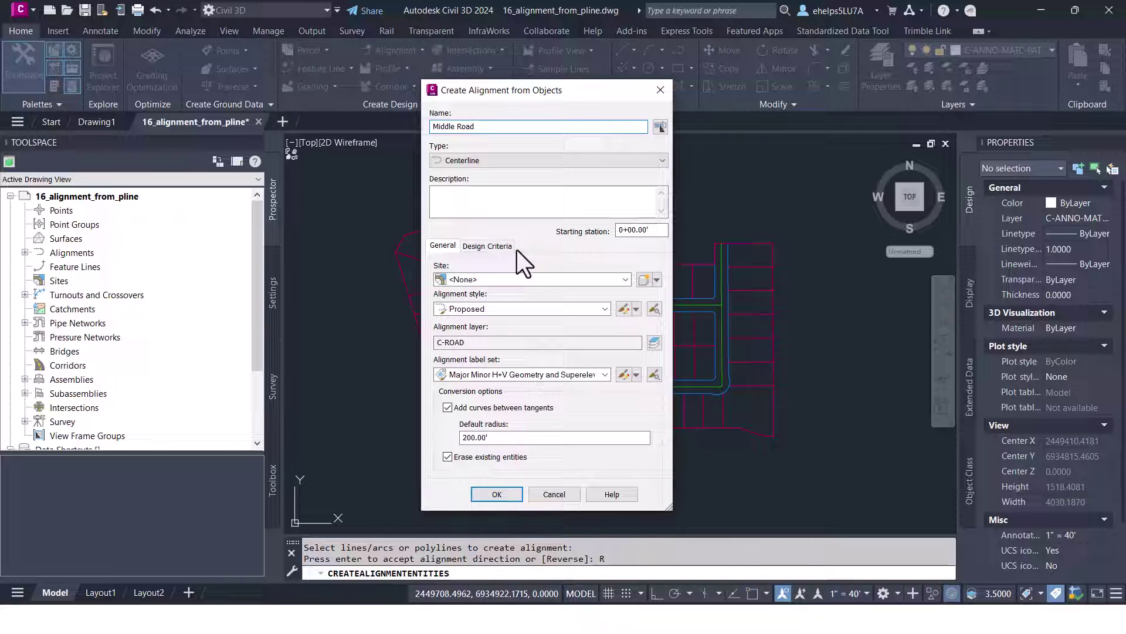
Step: Use no site, Proposed style and the Major and Minor only label set, keep the polyline, and create it
left_click(504, 279)
left_click(616, 275)
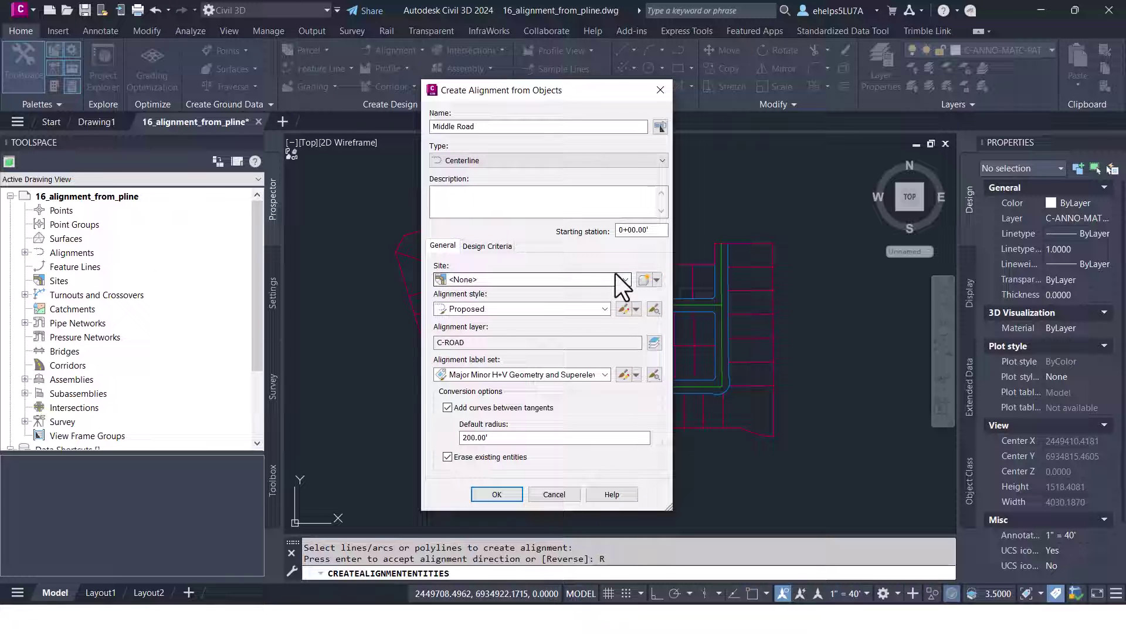
left_click(605, 310)
left_click(603, 309)
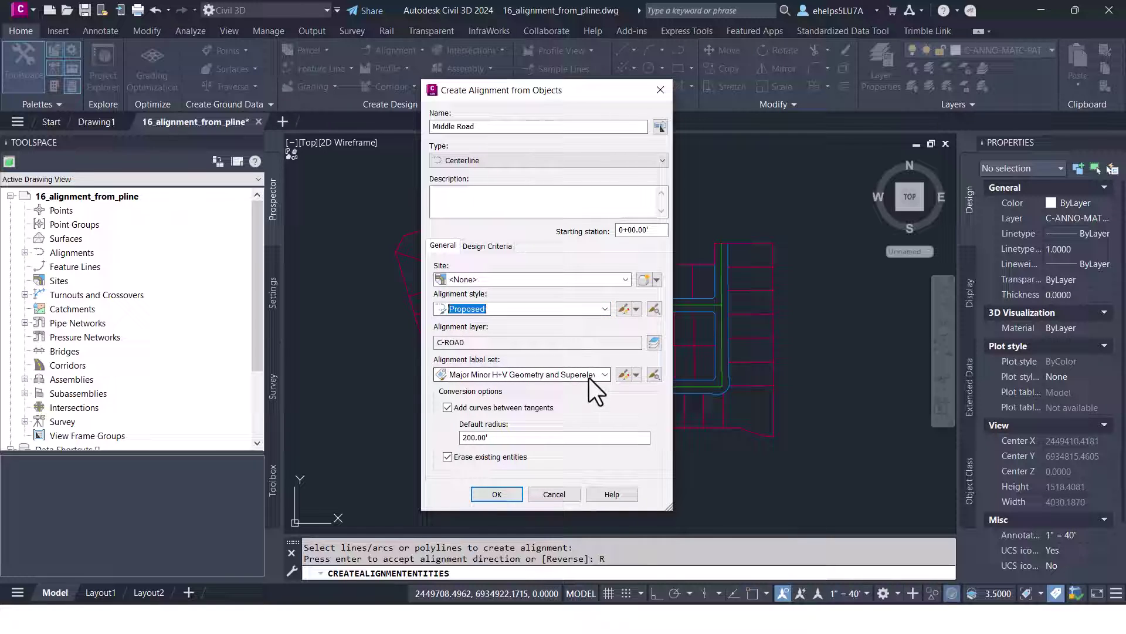
left_click(606, 375)
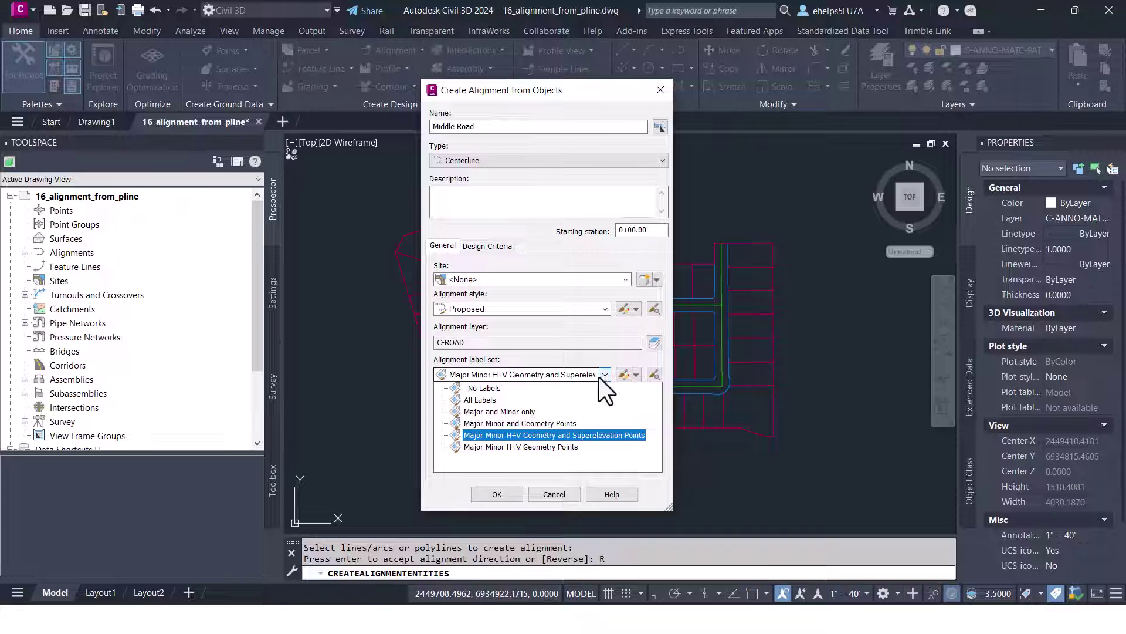
left_click(528, 411)
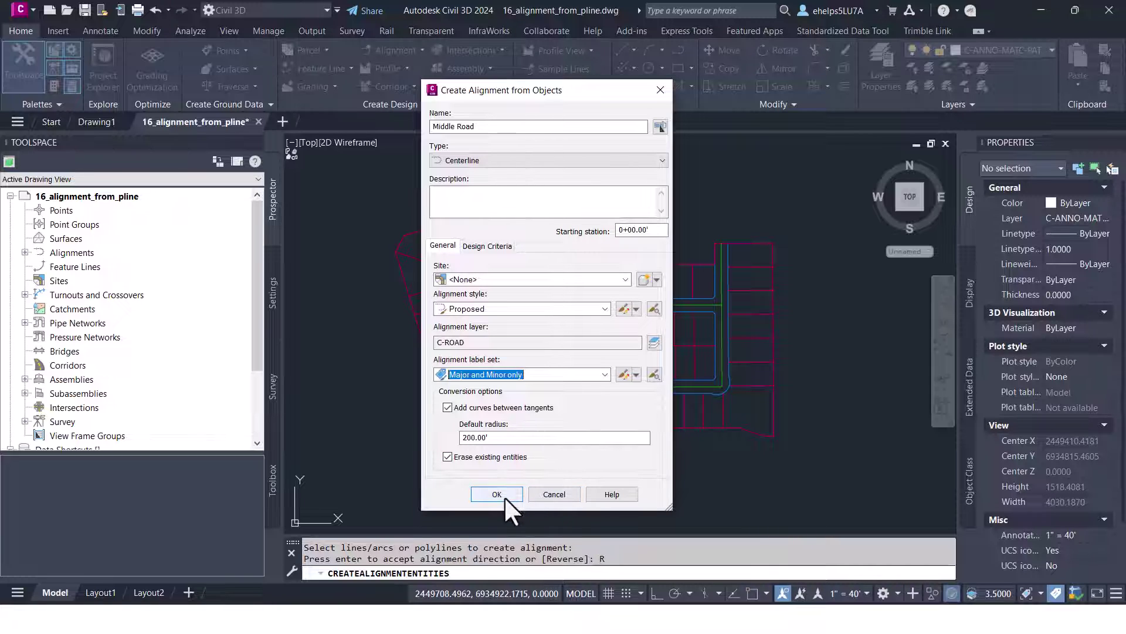
left_click(473, 454)
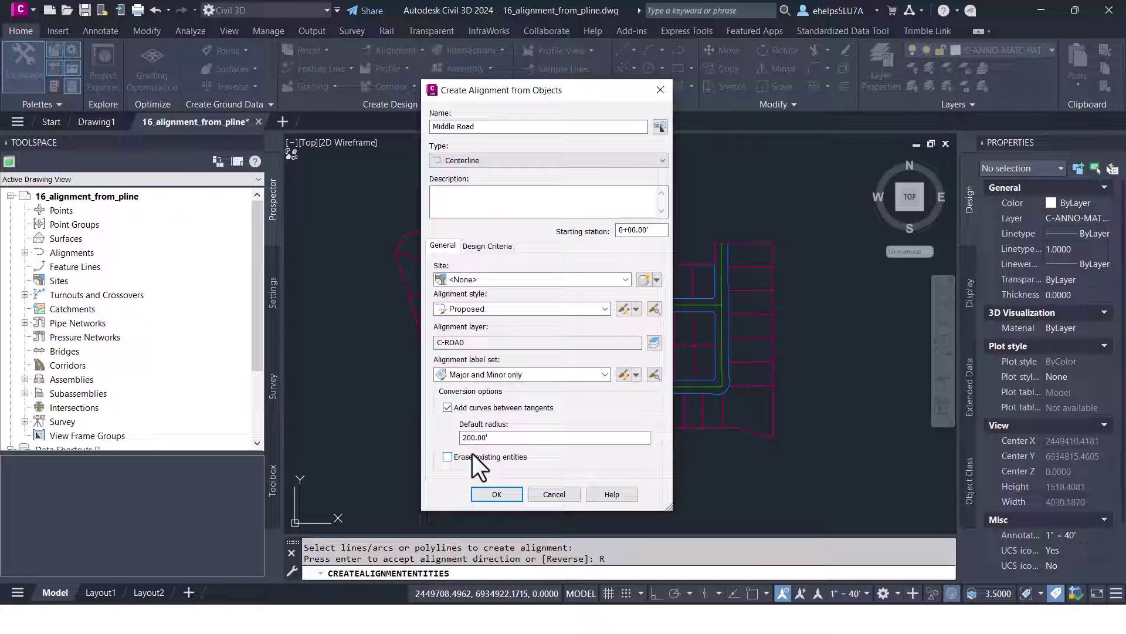
left_click(497, 493)
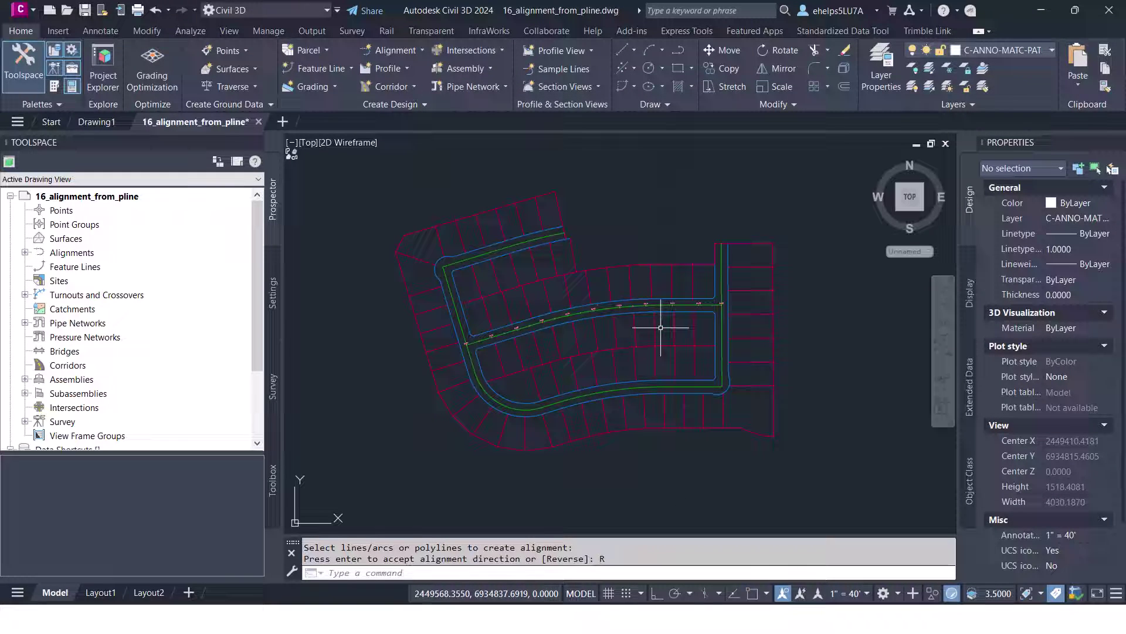
Step: Select Middle Road and browse its Display, Extended Data, Object Class and Design properties
scroll(657, 320, "up", 4)
scroll(627, 324, "down", 2)
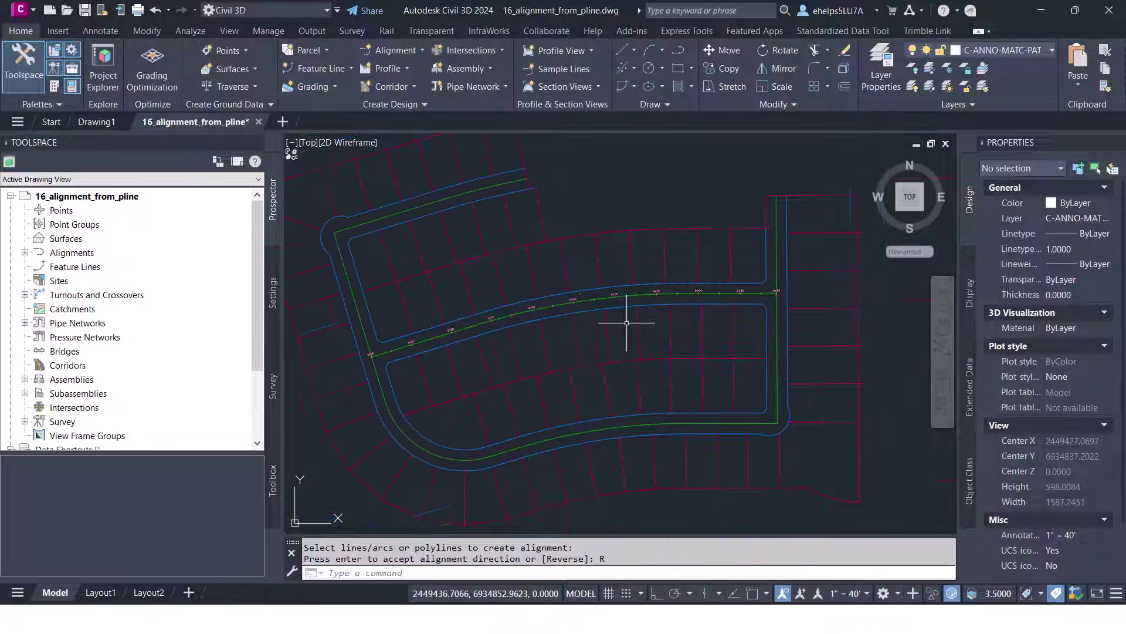
left_click(580, 296)
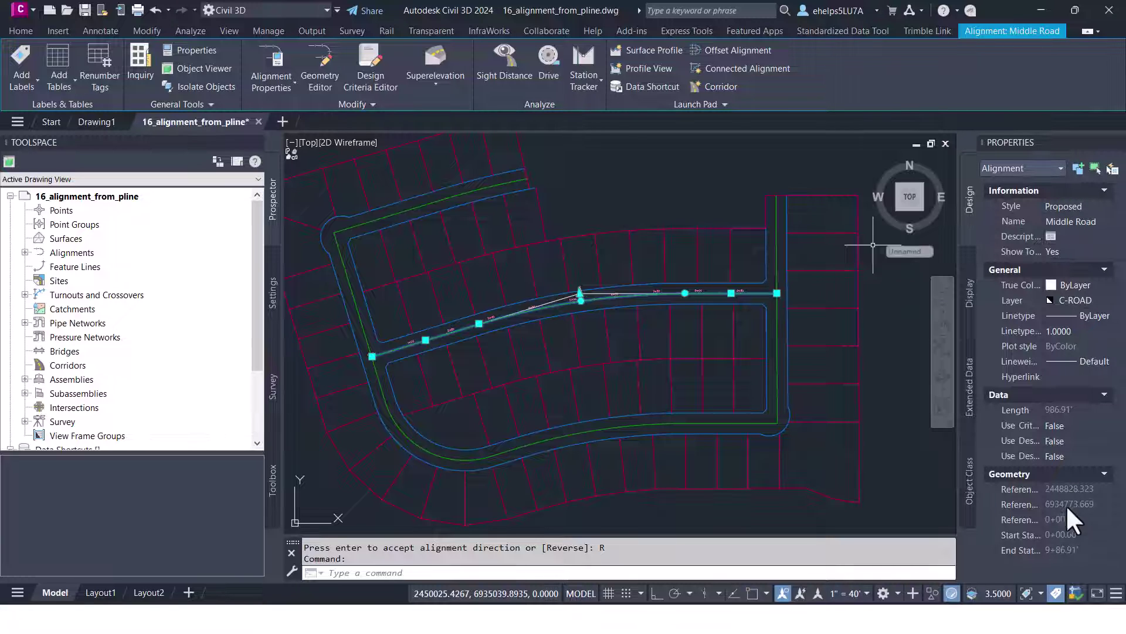
left_click(968, 295)
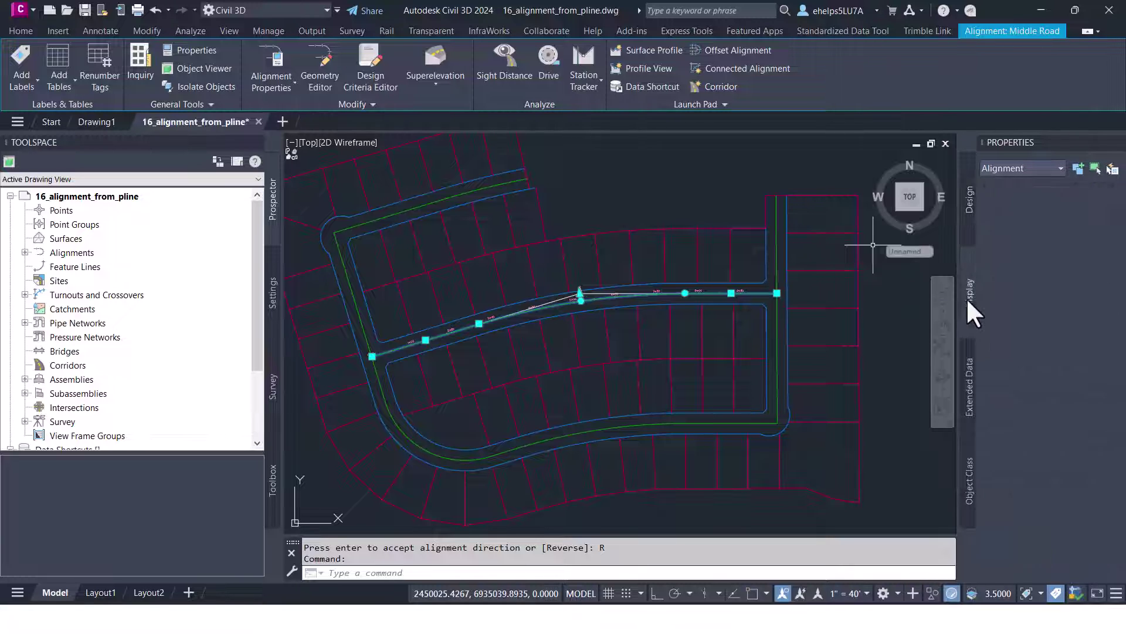
left_click(968, 369)
left_click(968, 488)
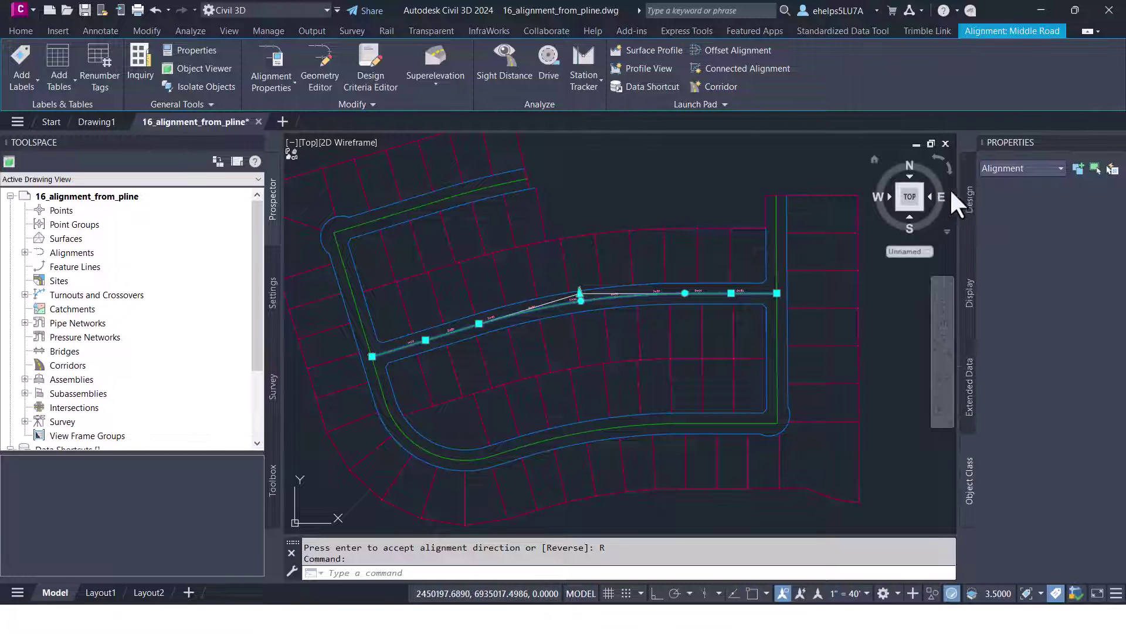
left_click(969, 203)
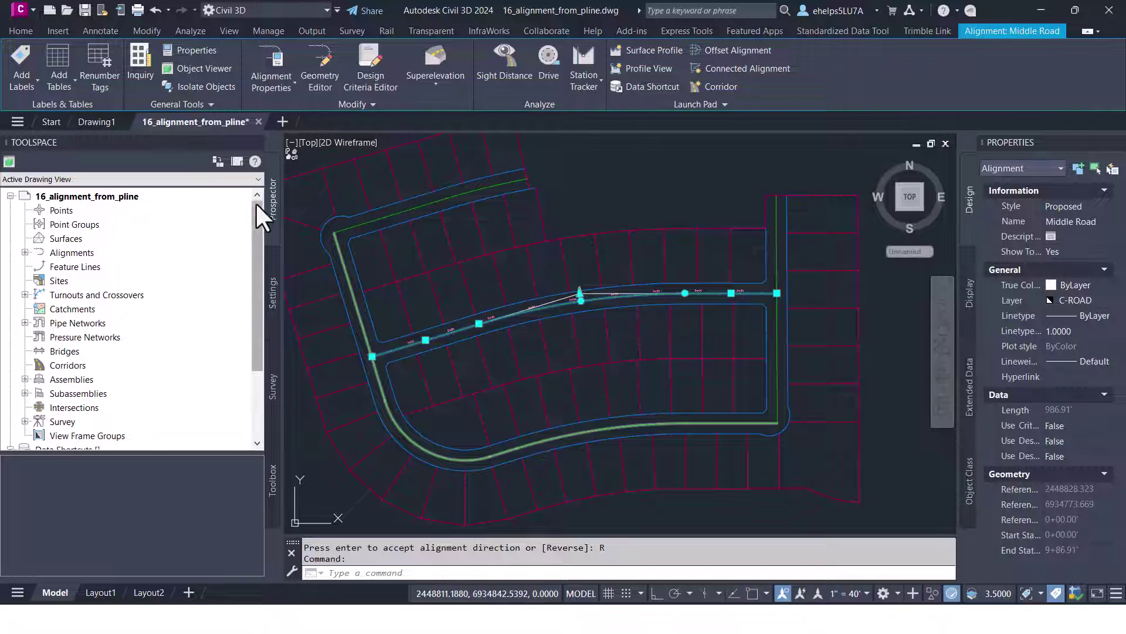
Step: Expand Alignments > Centerline Alignments > Middle Road in Prospector to show its sub-items
left_click(25, 253)
left_click(40, 266)
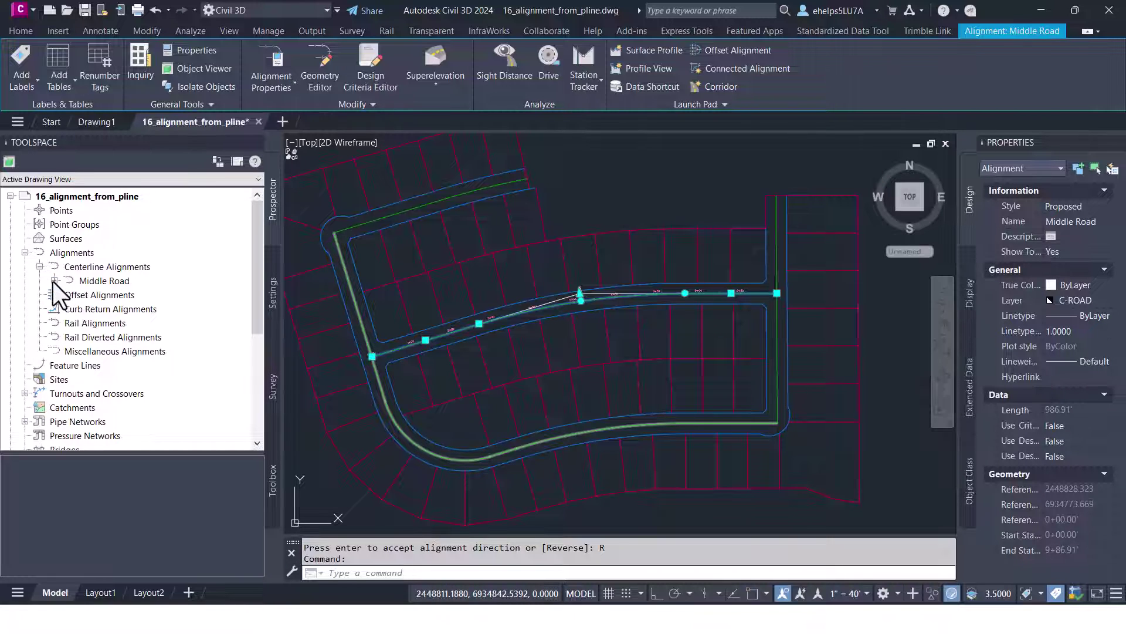
left_click(54, 281)
mouse_move(93, 284)
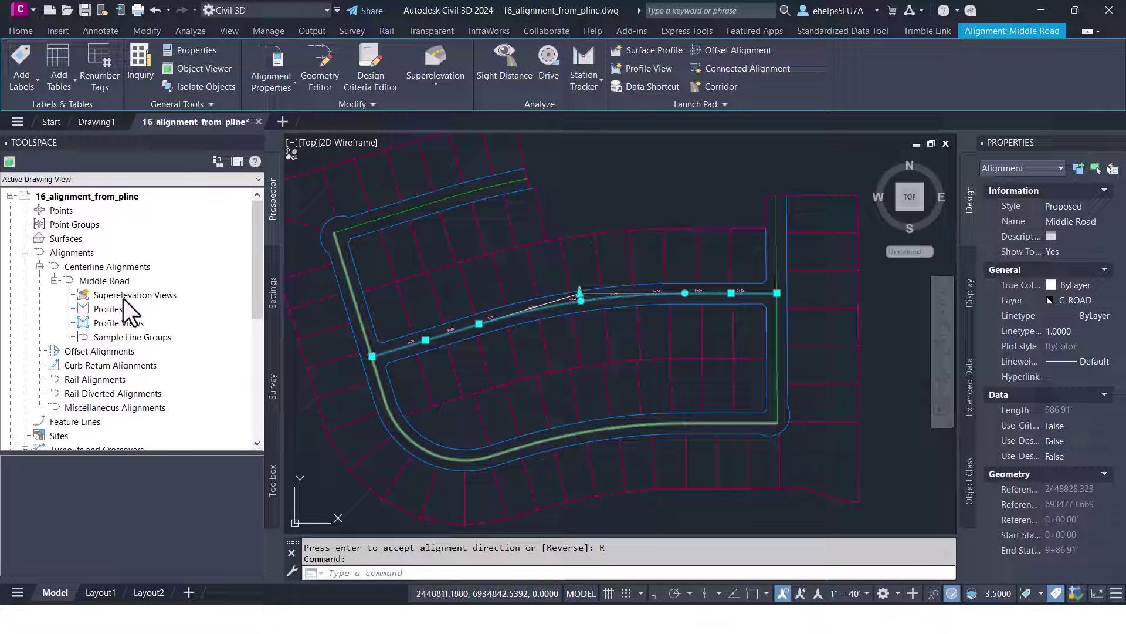
mouse_move(121, 341)
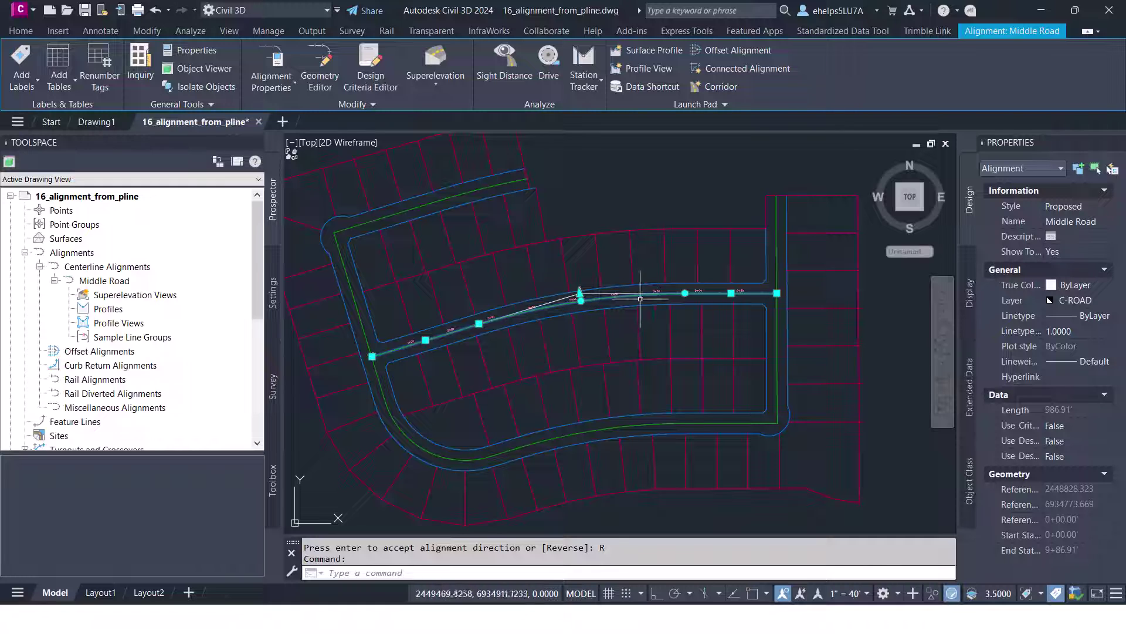
Step: Select Middle Road in Project Explorer and scroll its calculated stations down to 9+86.91
key("Escape")
key("Escape")
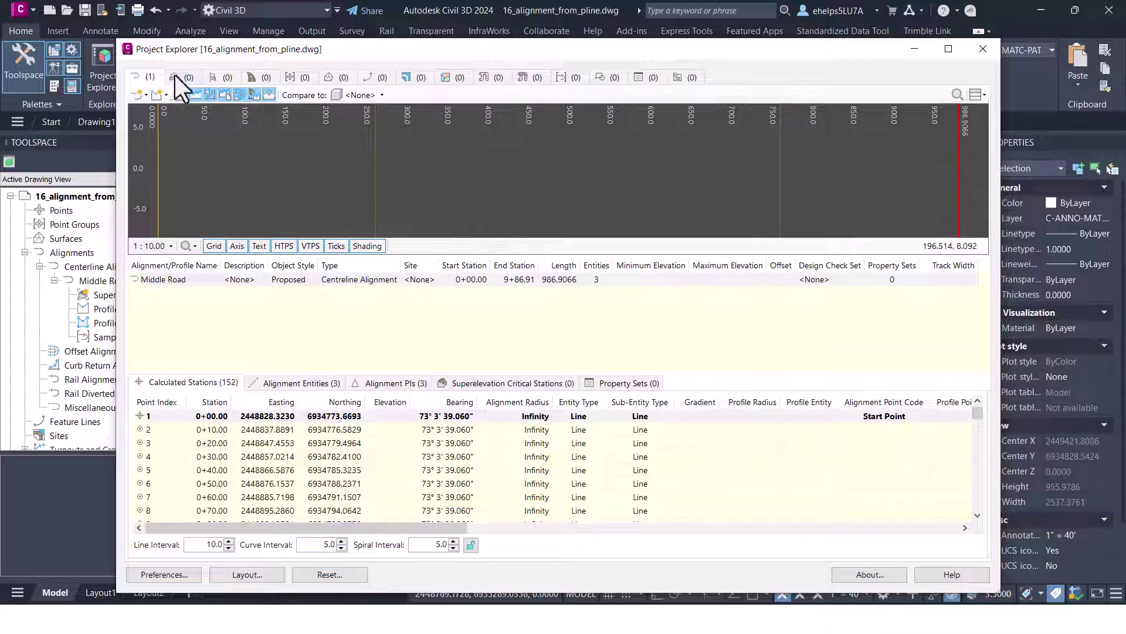
left_click(174, 280)
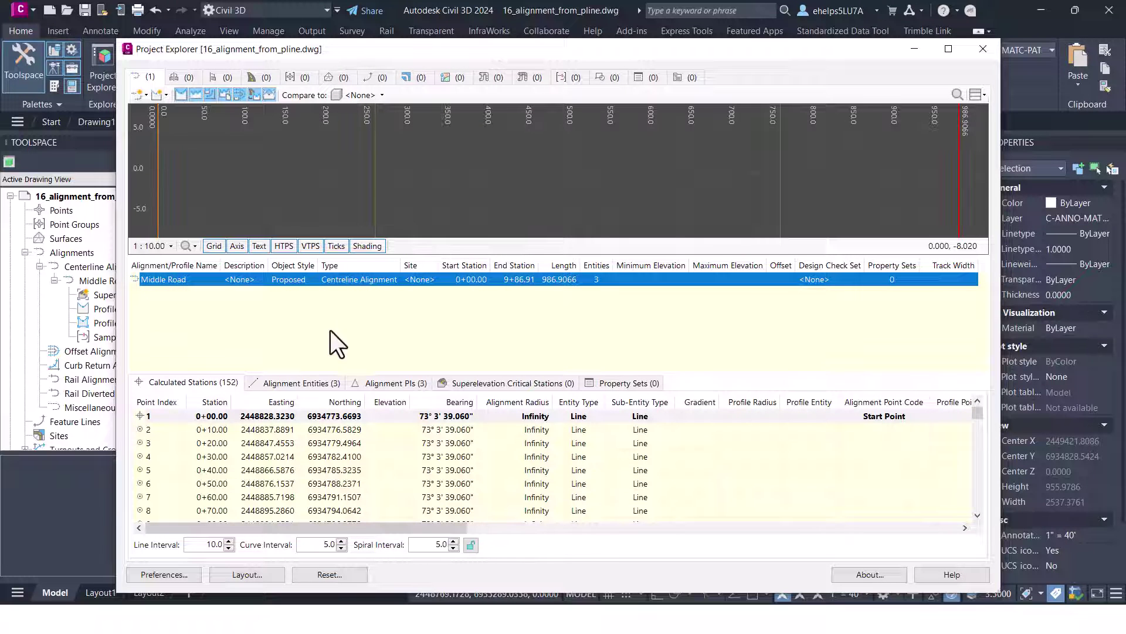
scroll(282, 448, "down", 8)
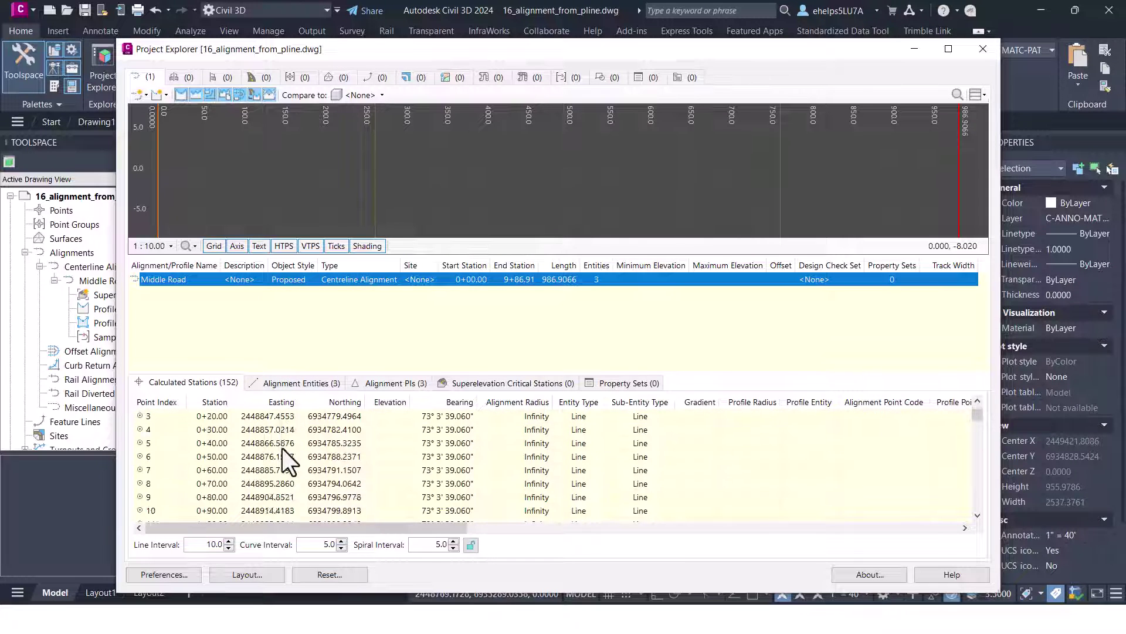
scroll(346, 461, "down", 6)
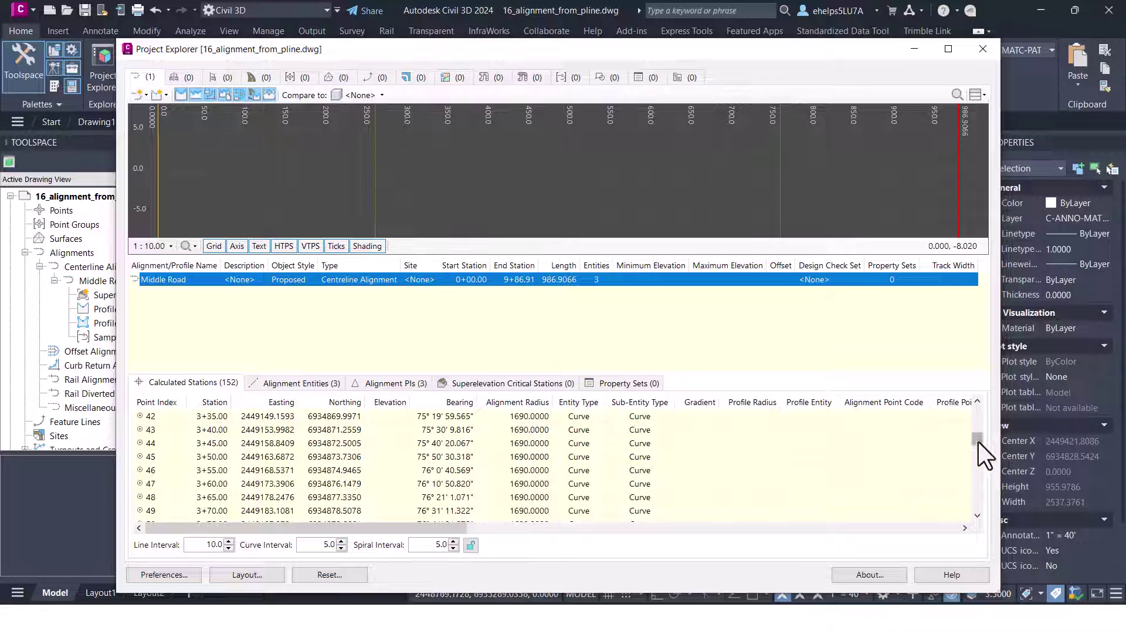
left_click_drag(979, 442, 984, 389)
Step: List the alignment entities, zoom to the curve, and move and narrow Project Explorer
left_click(308, 383)
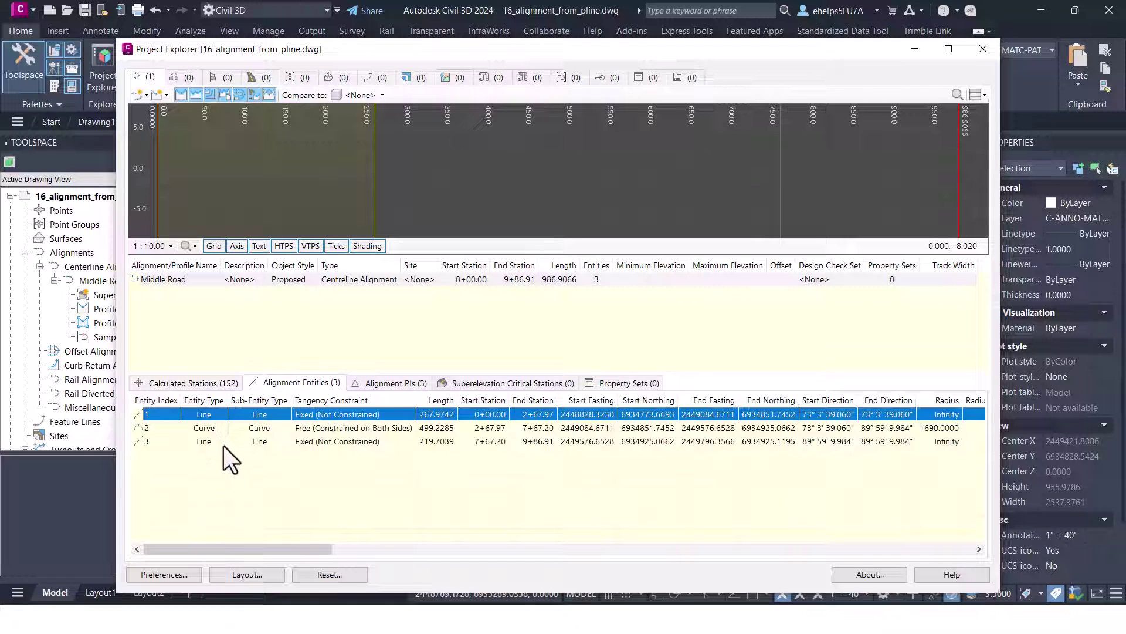
right_click(211, 431)
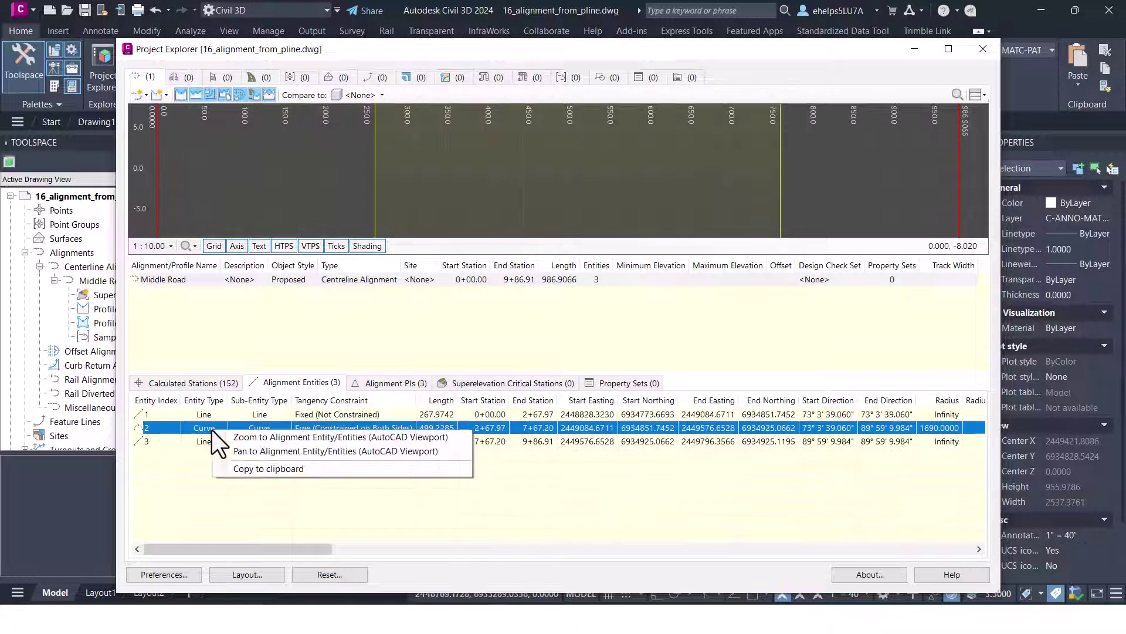
left_click(278, 443)
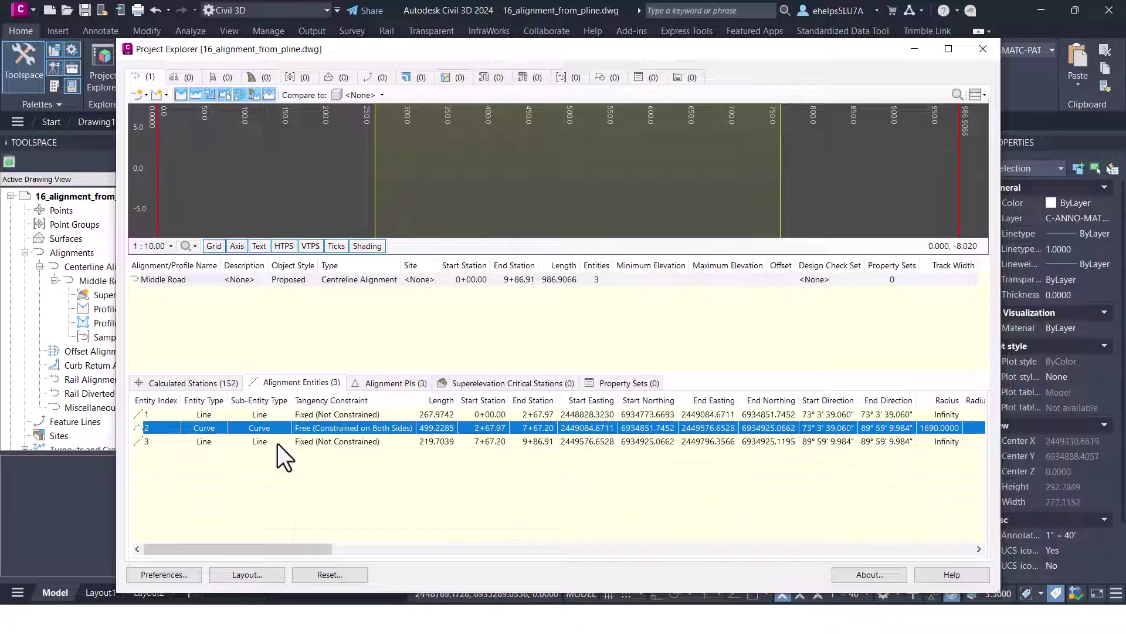
mouse_move(574, 51)
left_mouse_down()
mouse_move(598, 525)
mouse_move(609, 374)
mouse_move(629, 348)
mouse_move(478, 118)
mouse_move(495, 49)
left_mouse_up()
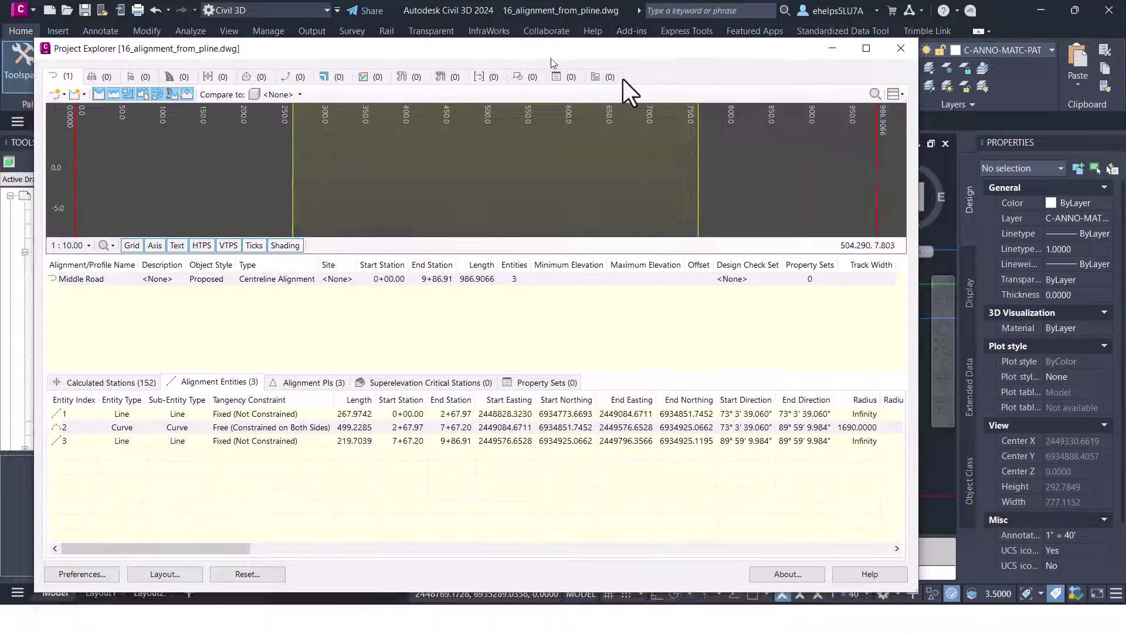
left_click_drag(917, 147, 562, 178)
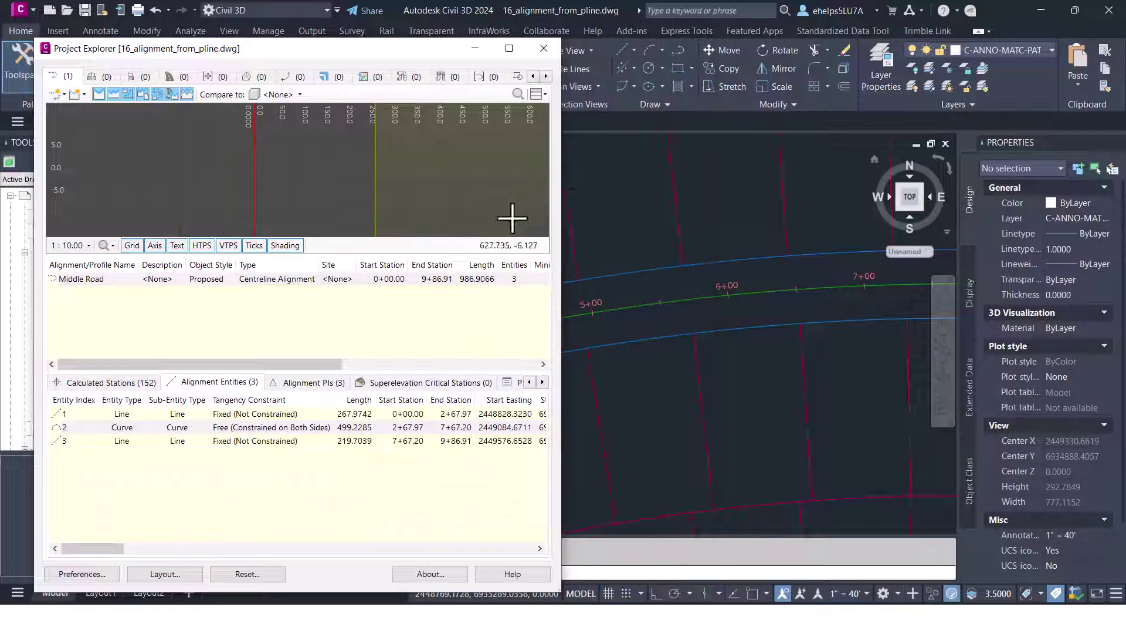
Step: Zoom the drawing to the first line entity, then back to the curve
right_click(240, 415)
left_click(268, 425)
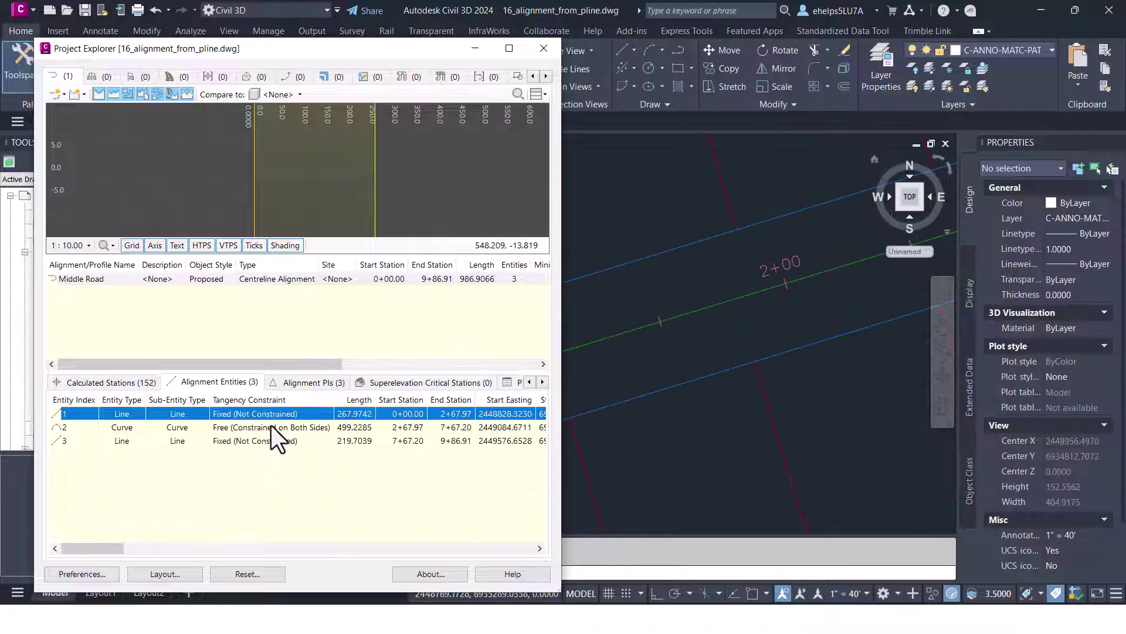
right_click(254, 426)
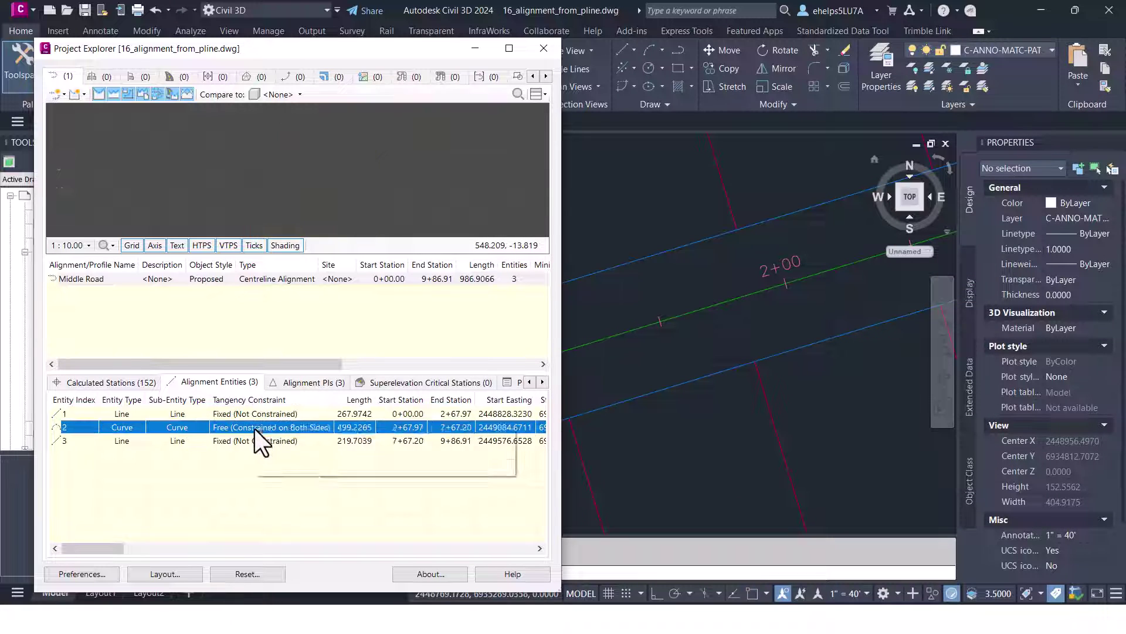
left_click(282, 436)
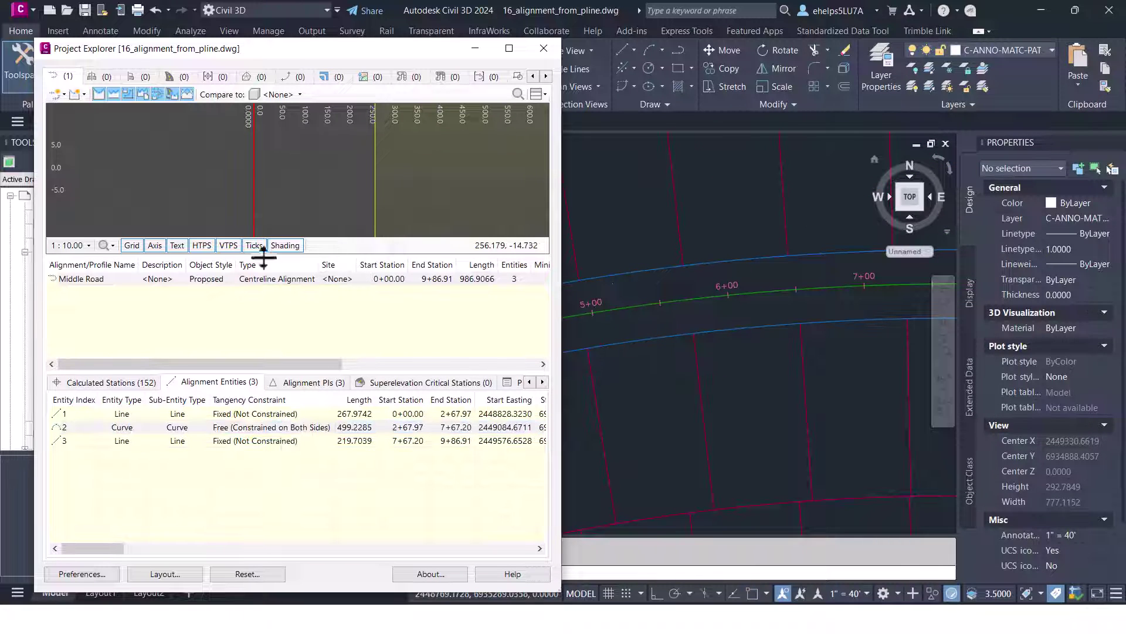
Step: List Middle Road's PI points, pan to the Curve PI Point, and select the alignment
left_click(298, 385)
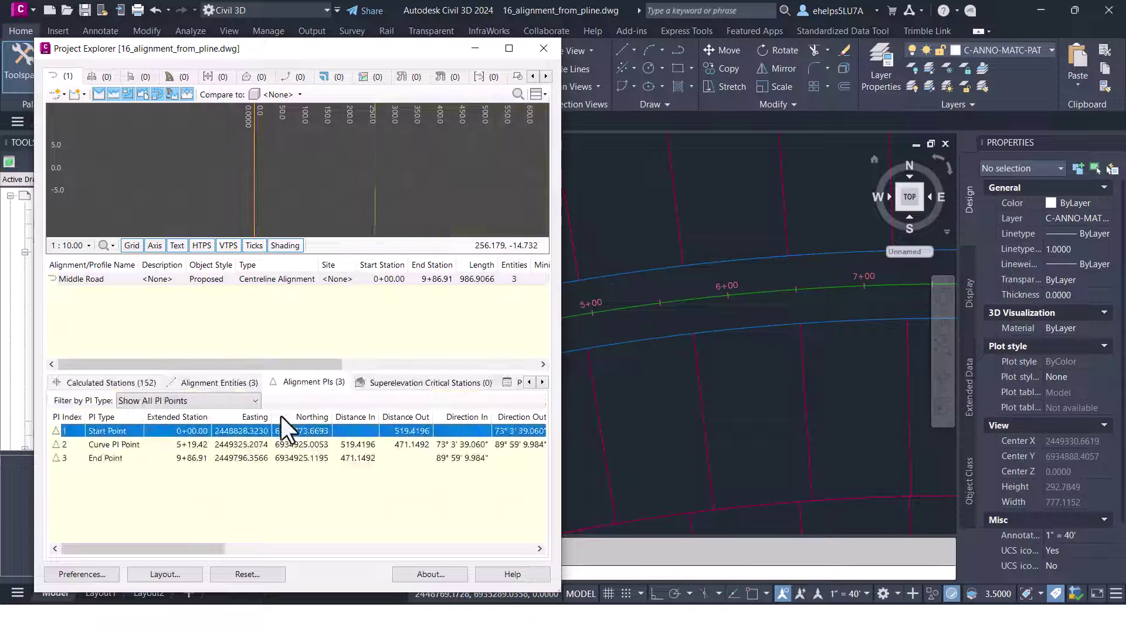
left_click(164, 443)
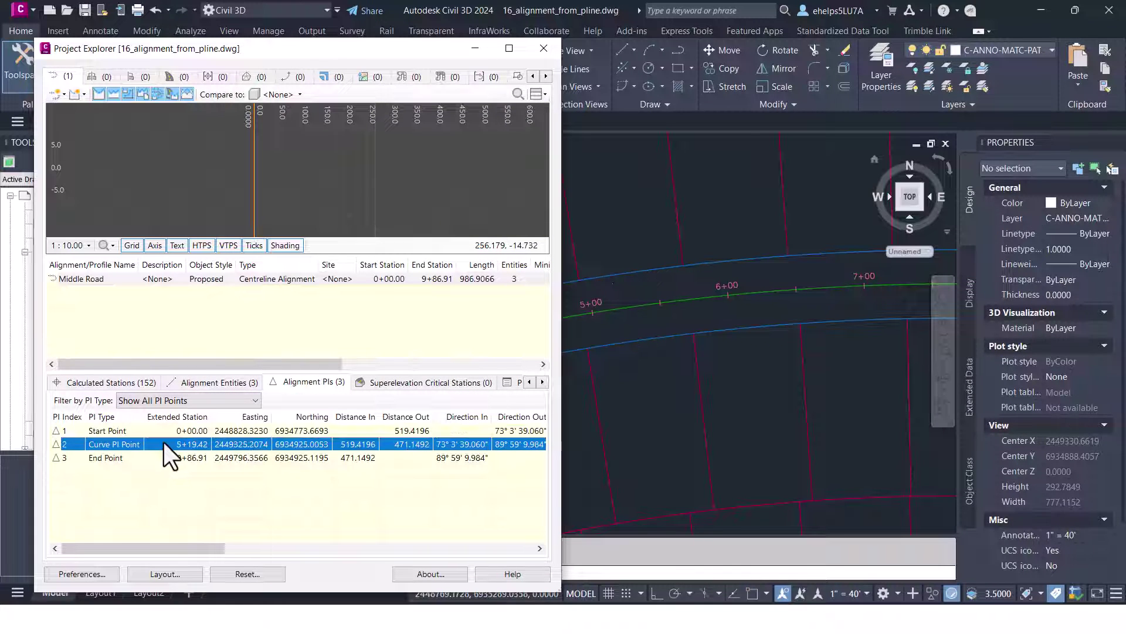
right_click(164, 443)
left_click(195, 463)
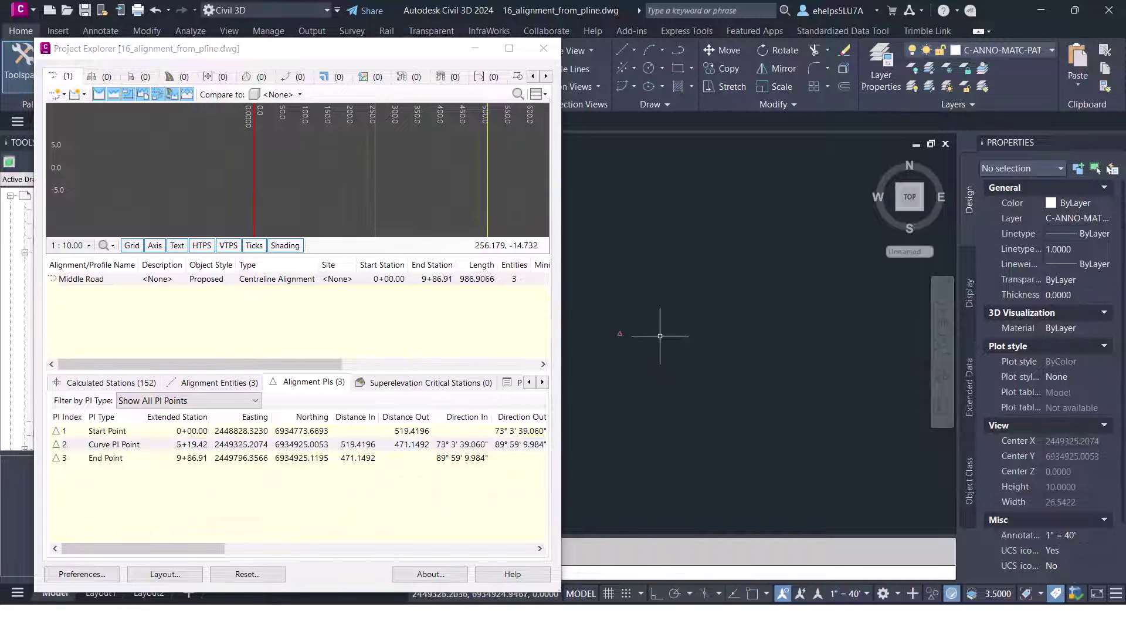
scroll(642, 352, "down", 10)
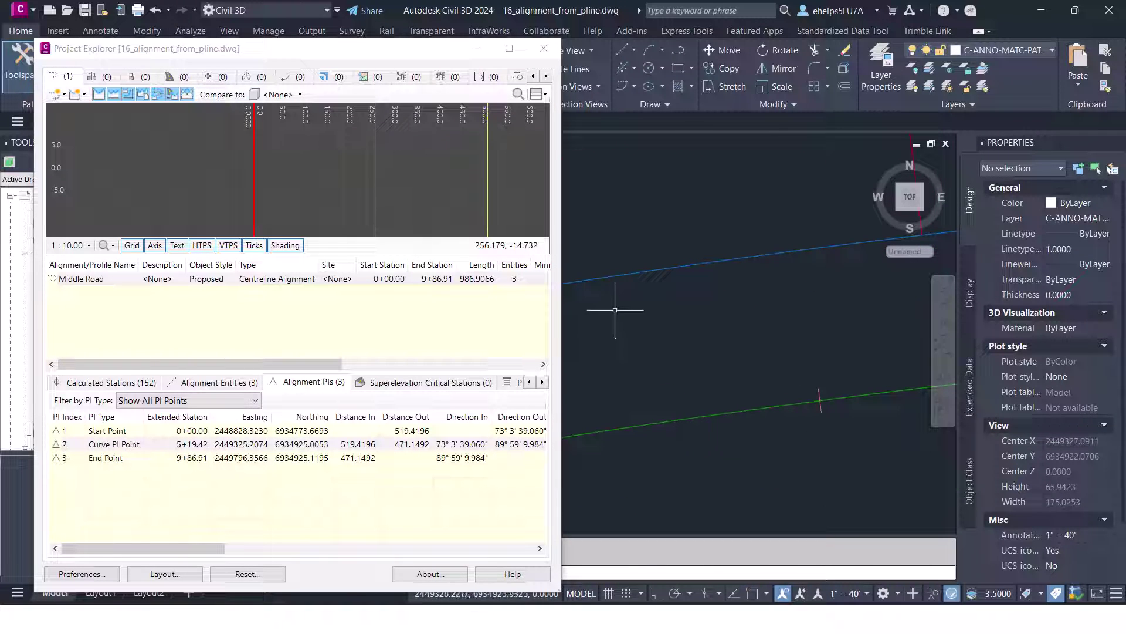
left_click(609, 316)
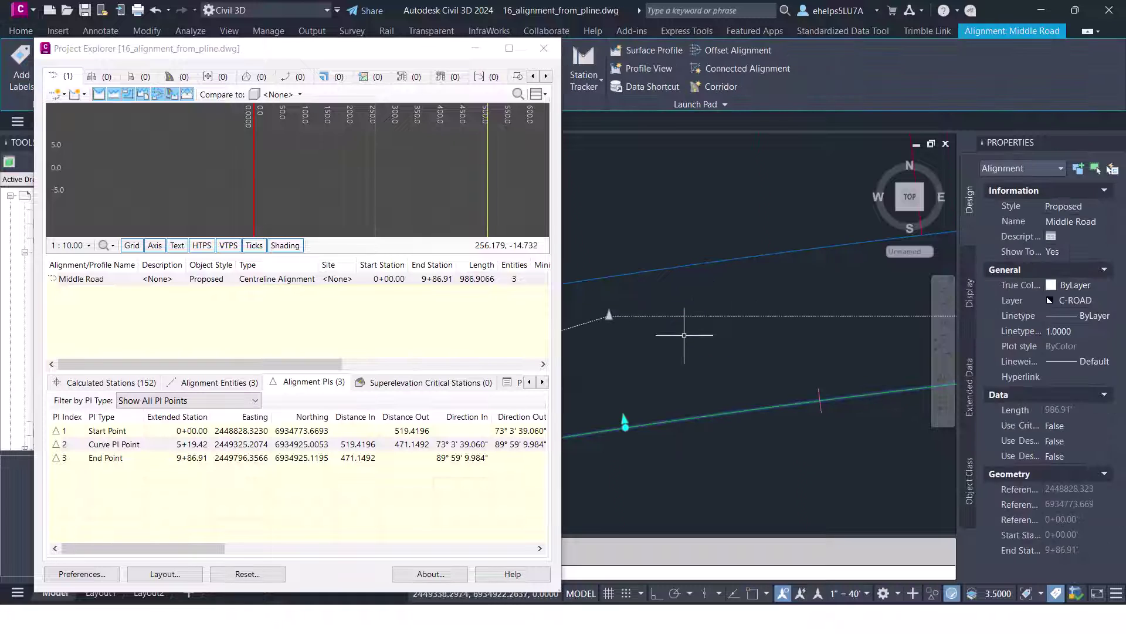
scroll(680, 346, "up", 5)
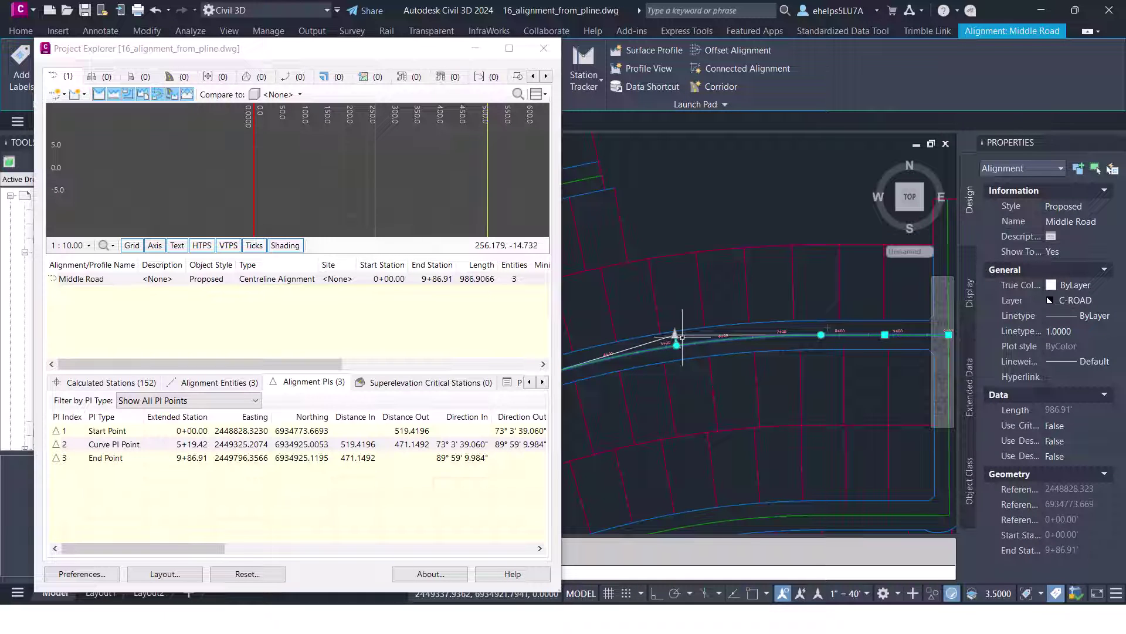
Step: Check superelevation critical stations, then zoom the drawing to calculated station 0+40 and deselect
left_click(418, 383)
left_click(112, 383)
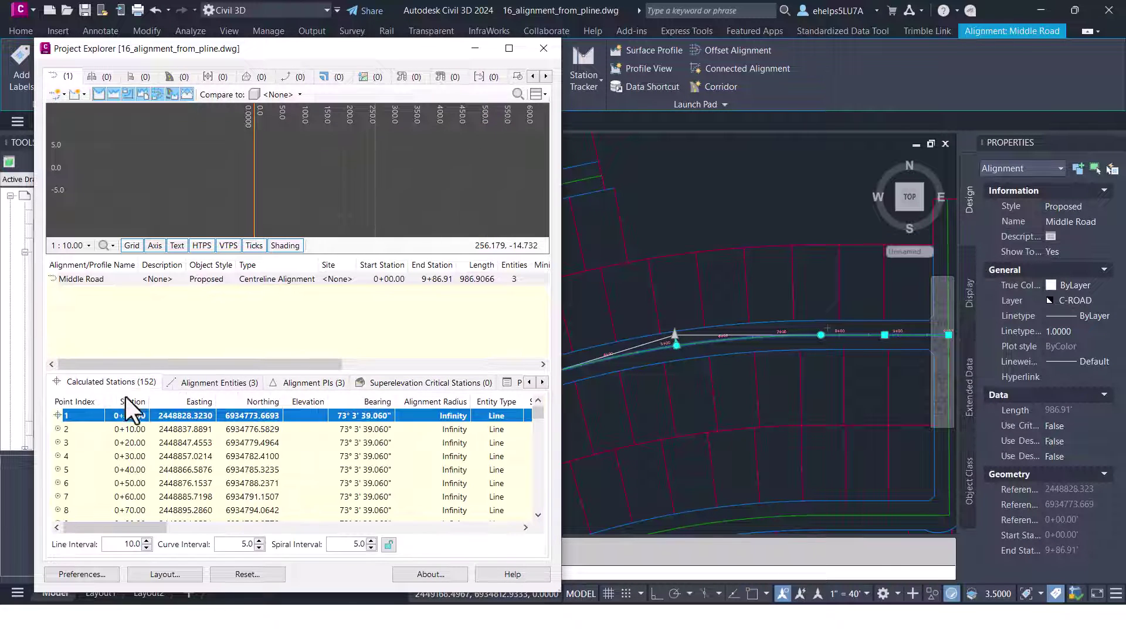
right_click(125, 470)
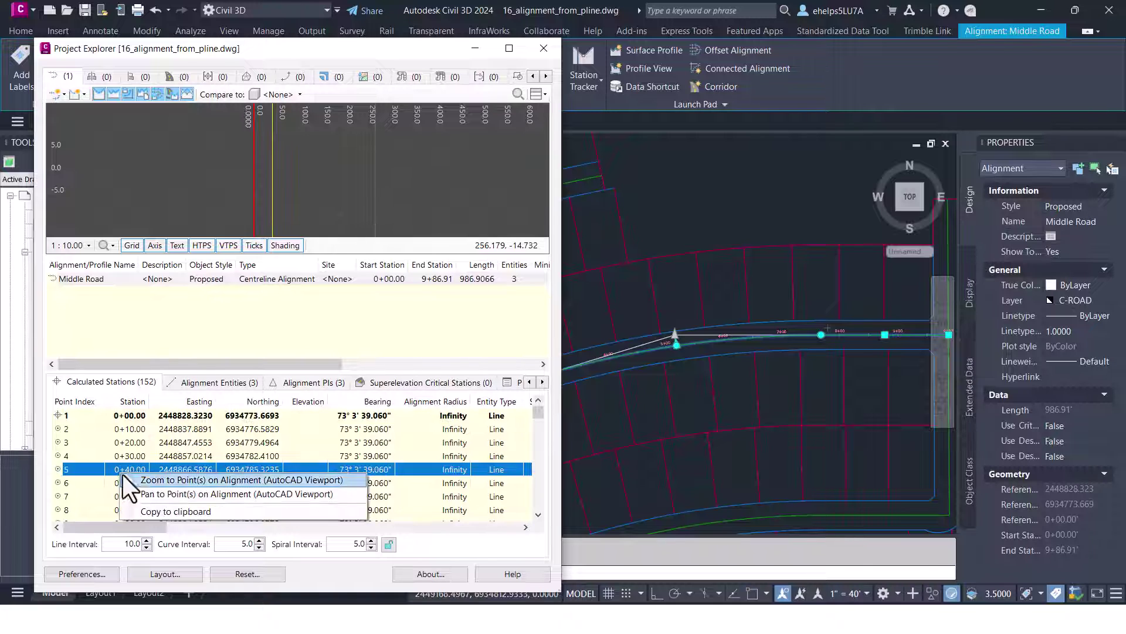
left_click(170, 480)
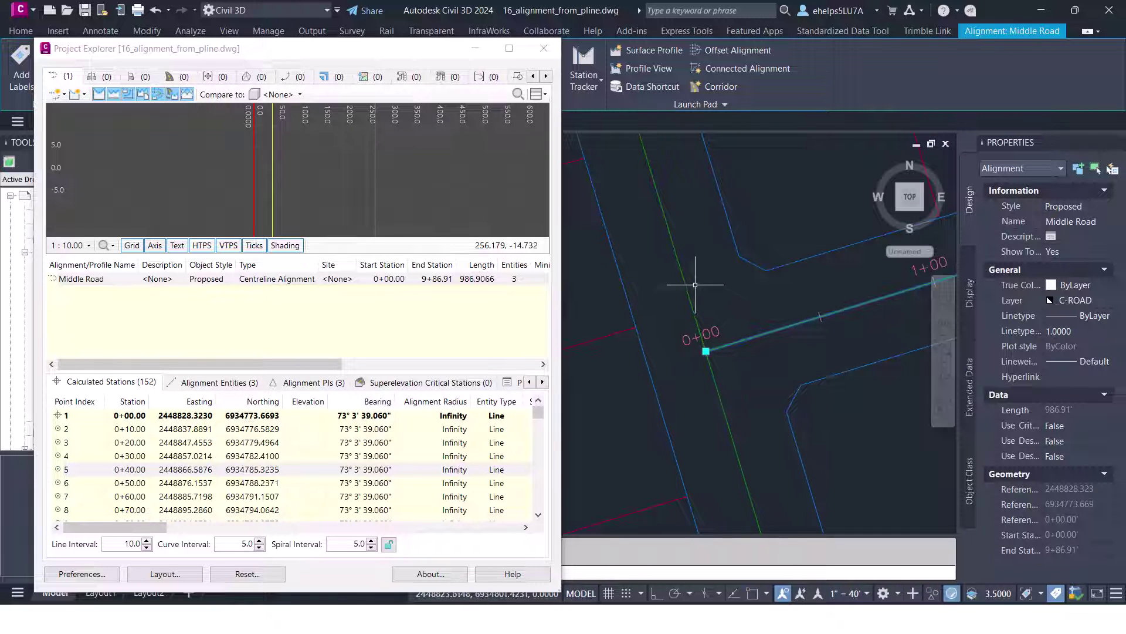
key("Escape")
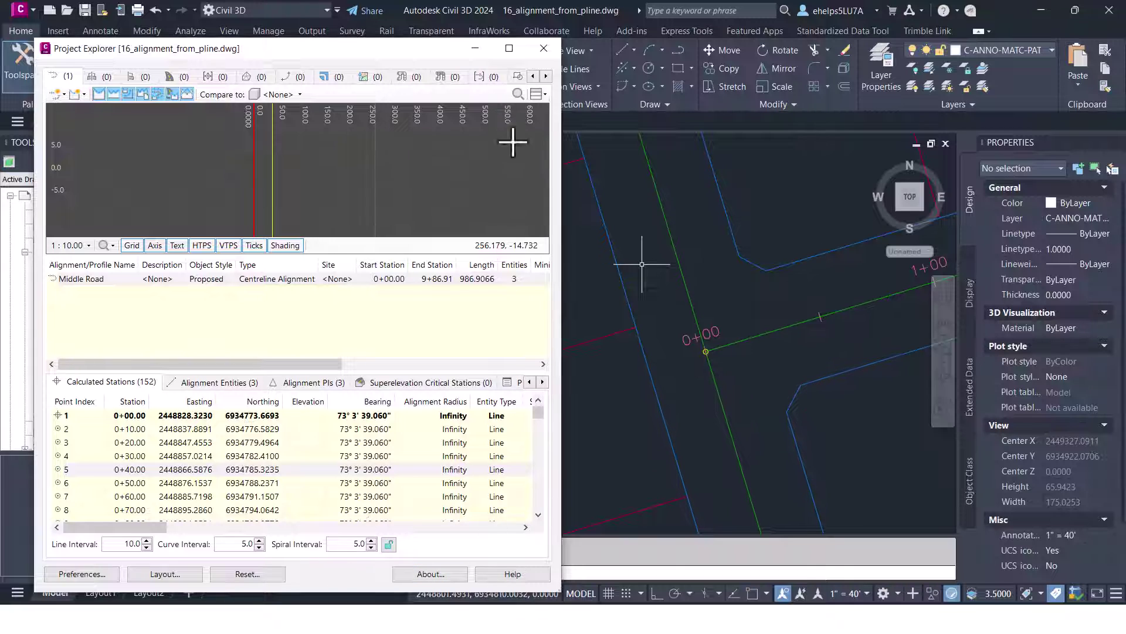
left_click(545, 46)
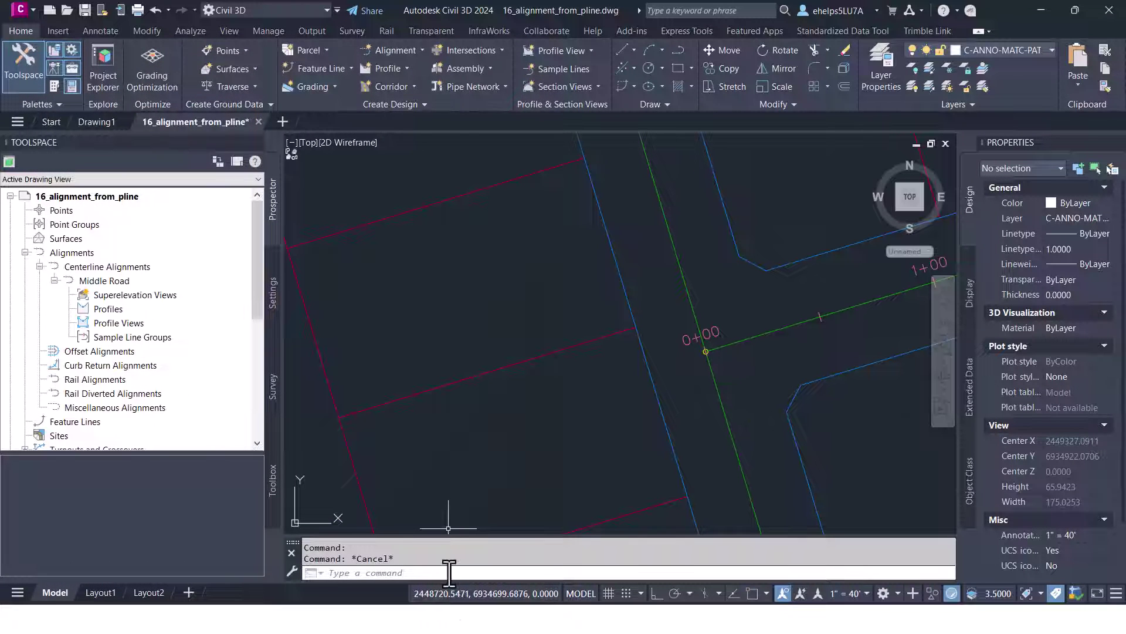